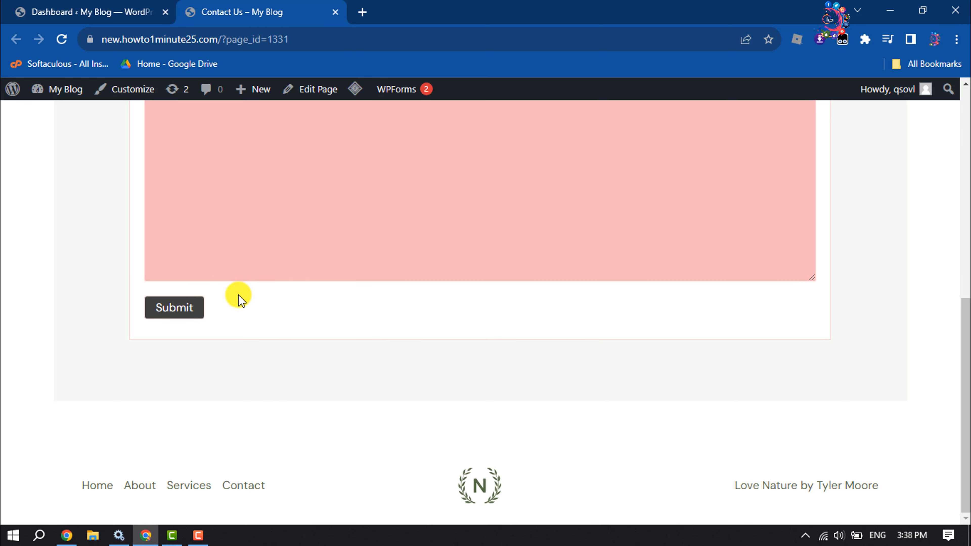
Open the page for adding new plugins in the WordPress admin
left_click(3, 6)
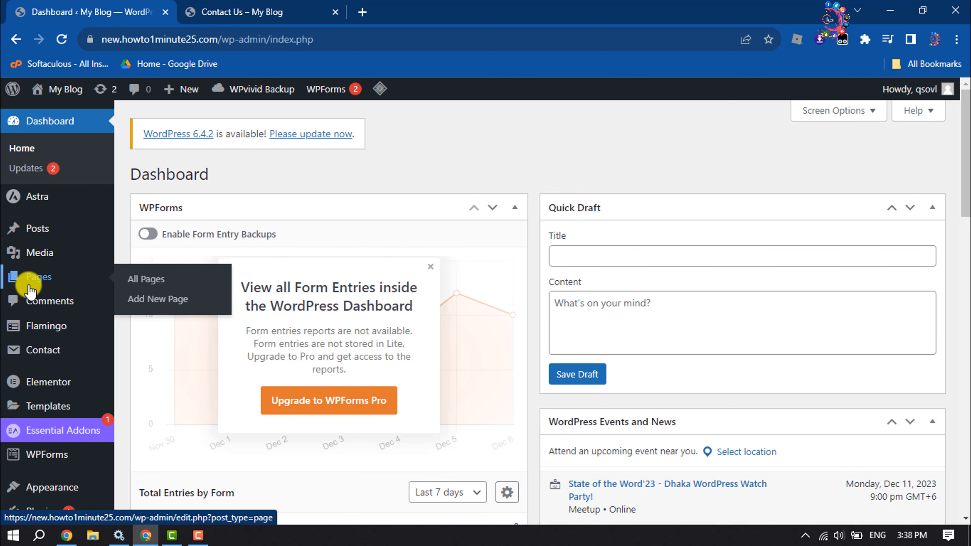
scroll(26, 282, "down", 5)
mouse_move(40, 337)
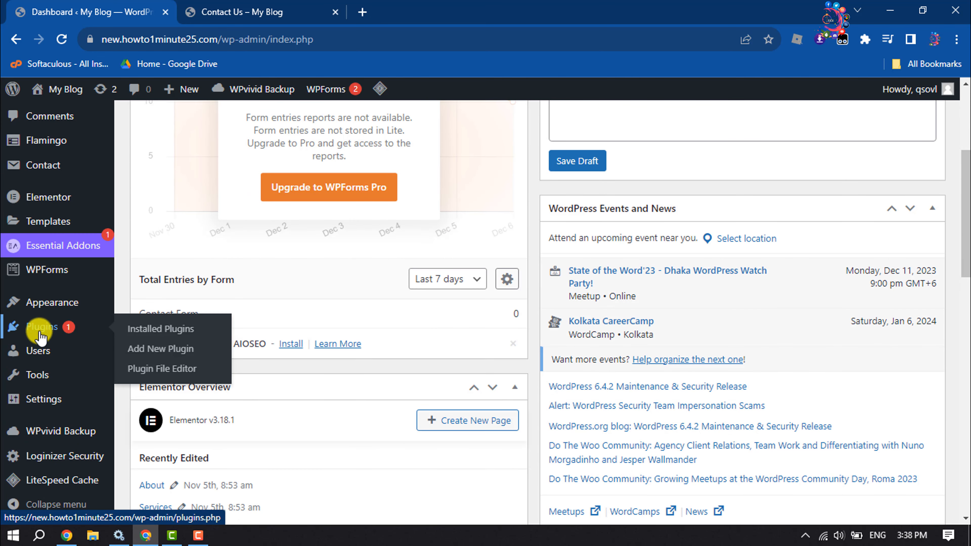
left_click(145, 349)
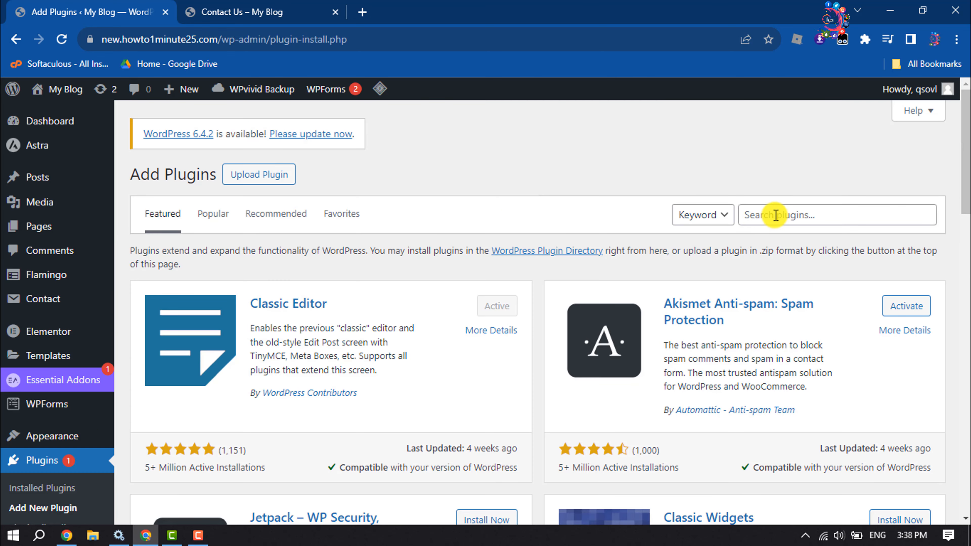
Search plugins for "contact form 7 paypal", and install and activate the Contact Form 7 – PayPal & Stripe Add-on
left_click(782, 214)
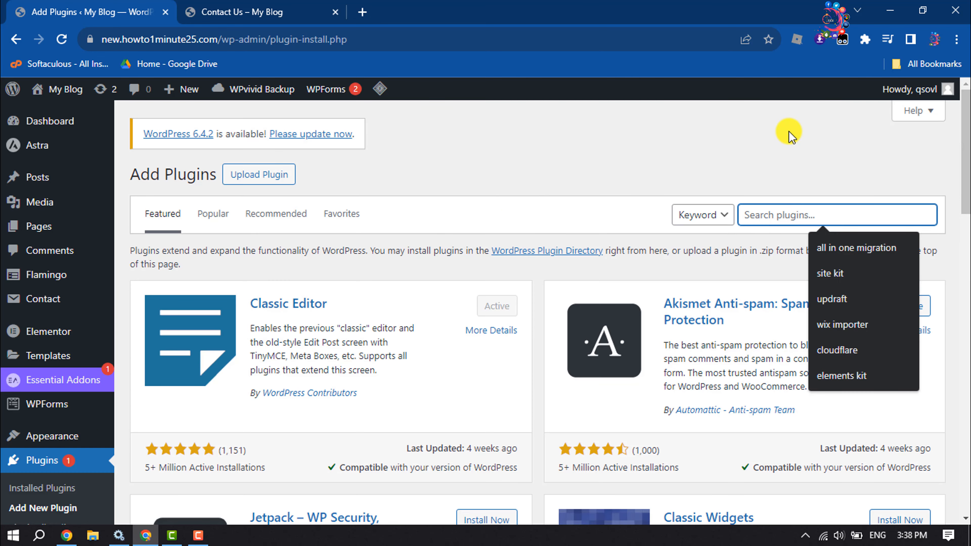
type("contact fo")
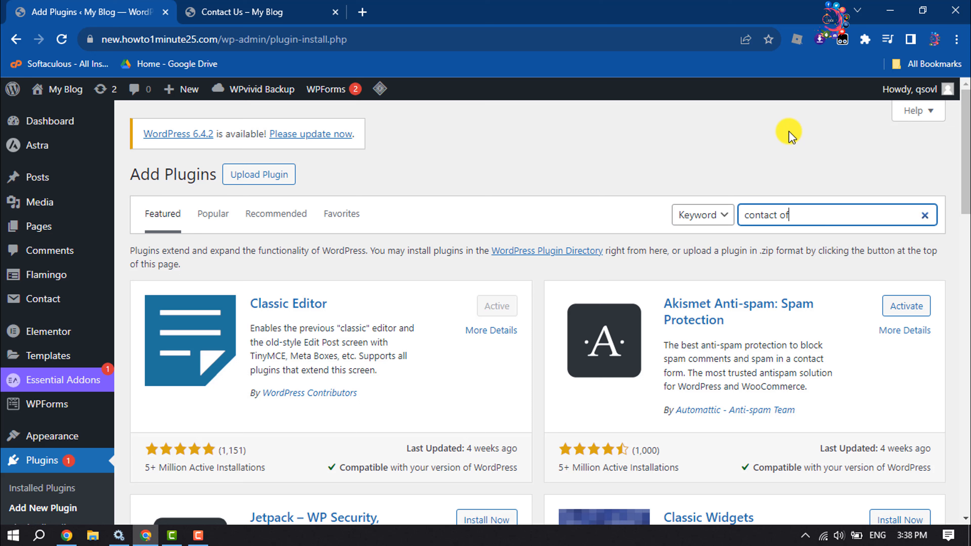
type("rm 7 paypal")
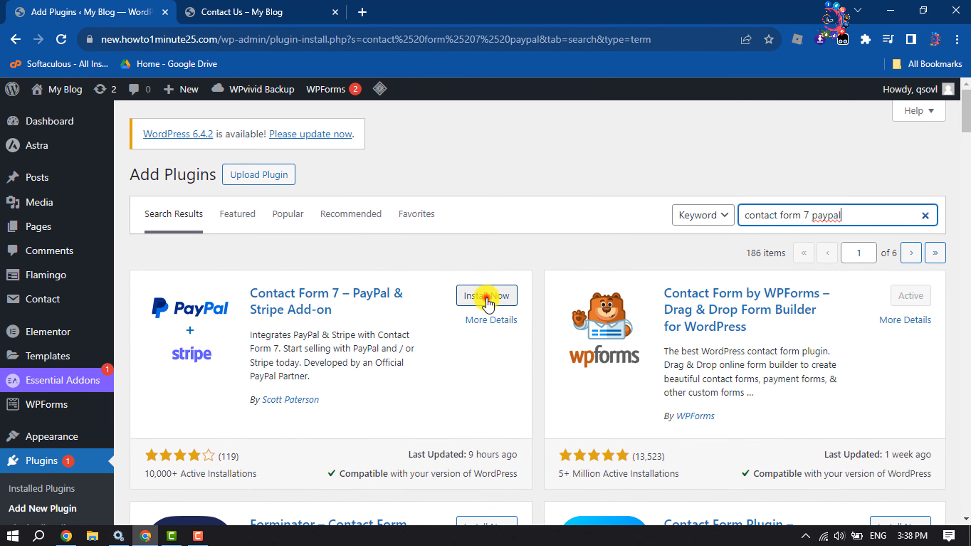
left_click(491, 251)
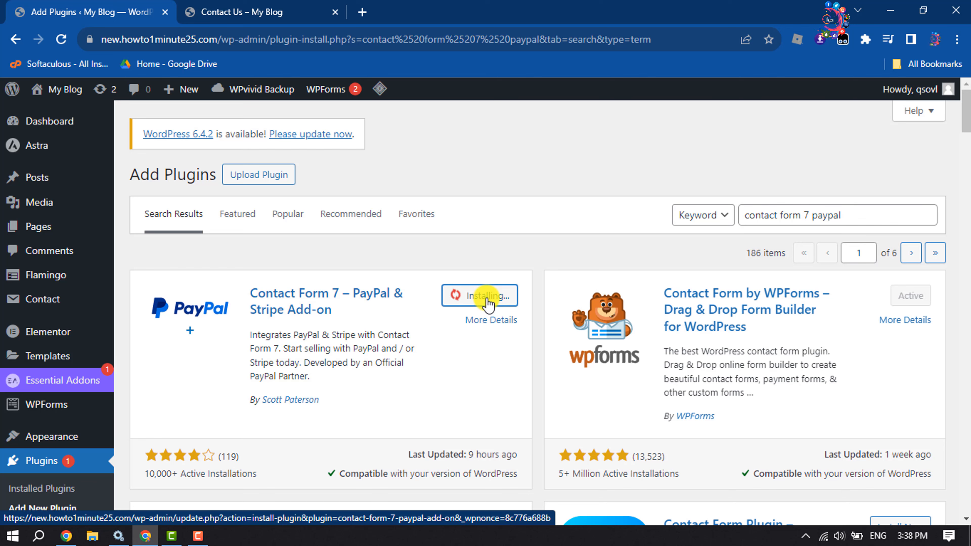
left_click(492, 301)
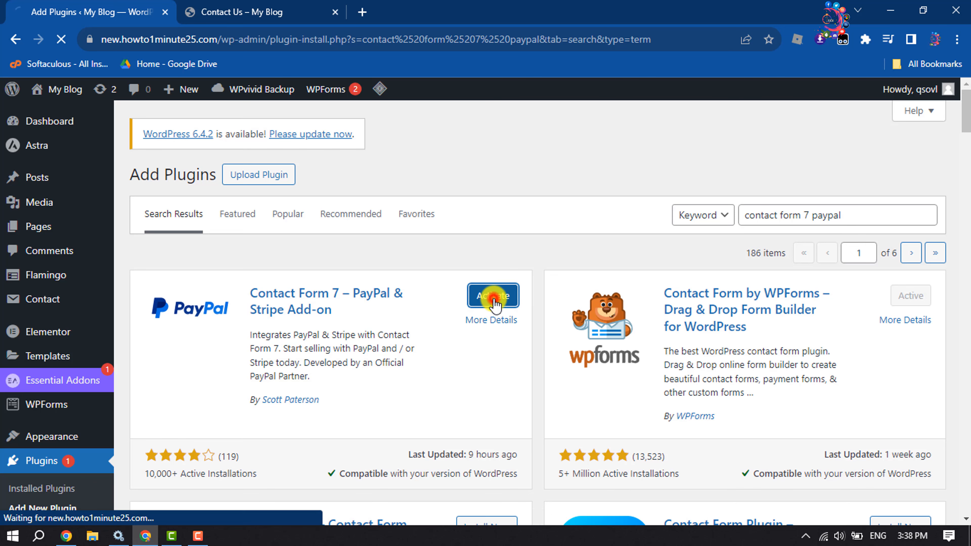
Open the Contact Form 7 PayPal & Stripe settings and review the language and currency options
scroll(519, 171, "down", 3)
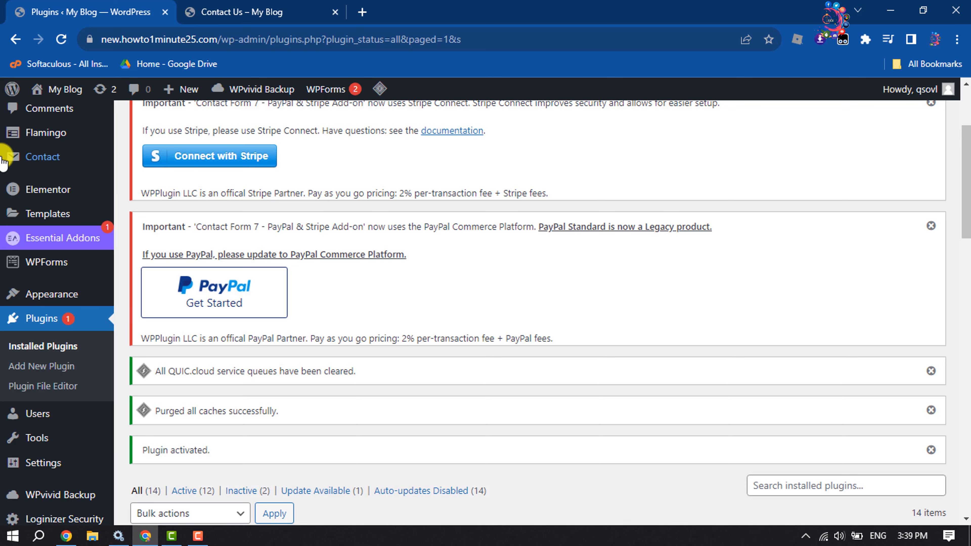
mouse_move(23, 157)
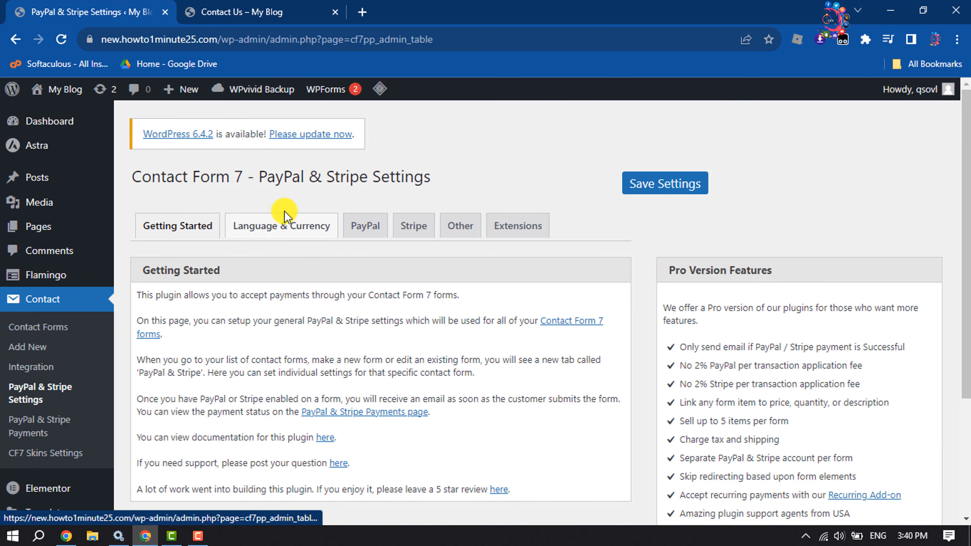
left_click(284, 220)
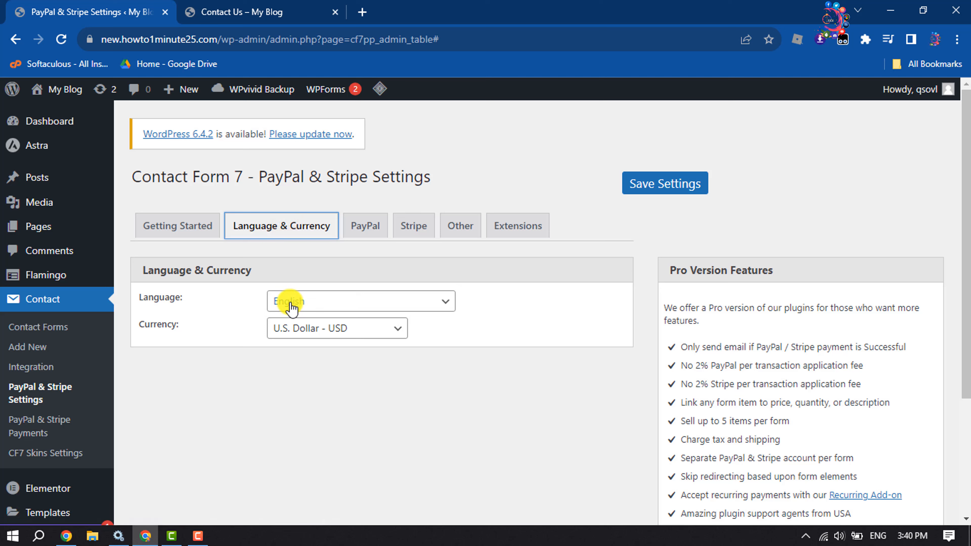
left_click(301, 329)
left_click(305, 329)
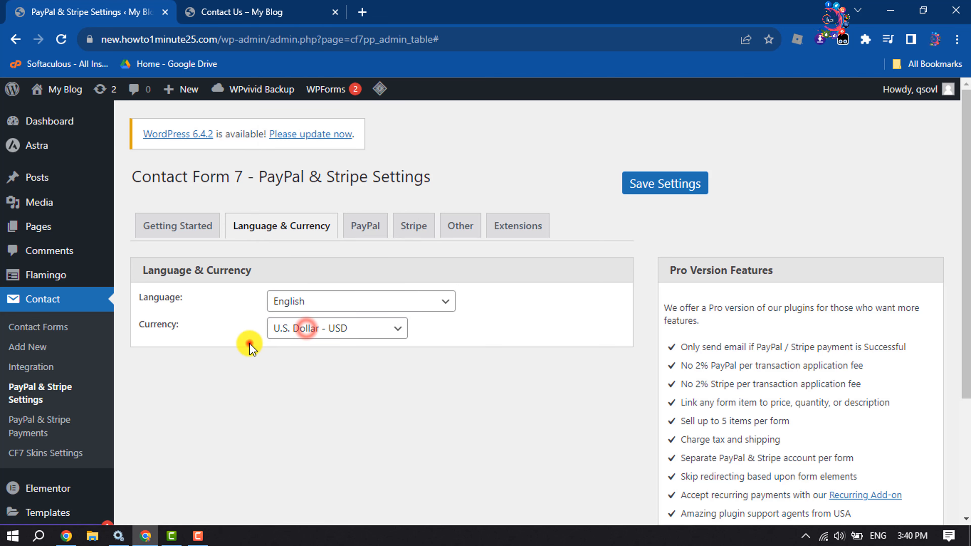
Start connecting a PayPal account from the add-on's PayPal settings
left_click(367, 228)
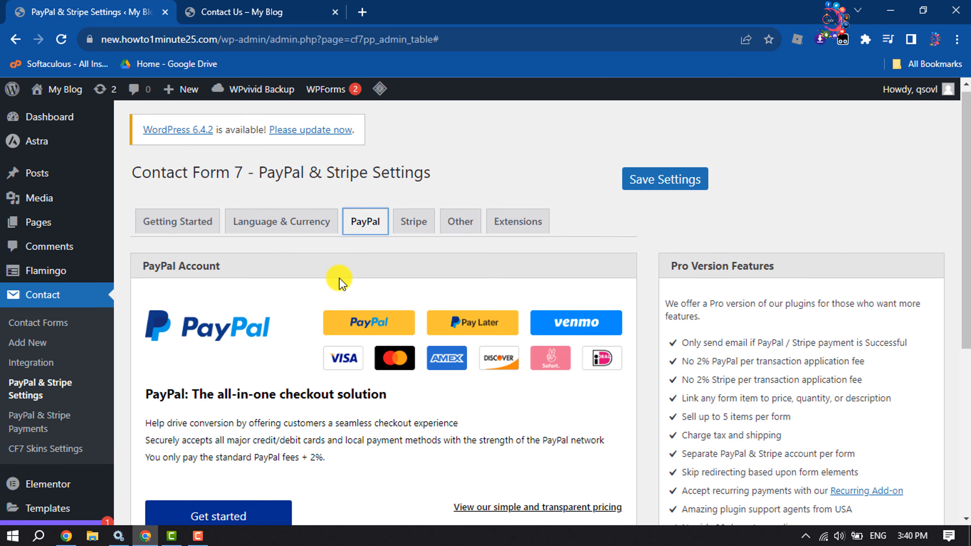
scroll(339, 281, "down", 3)
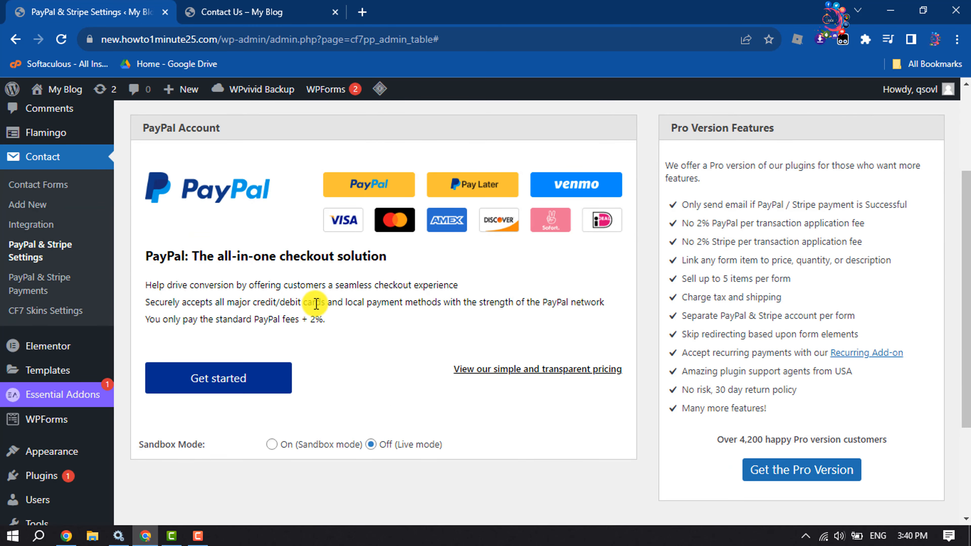
left_click(226, 390)
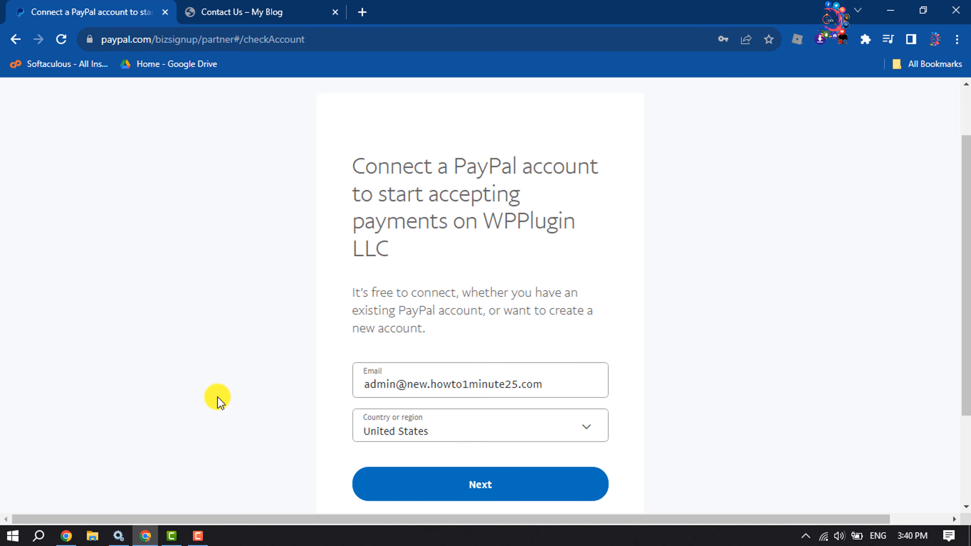
Fill in the PayPal account's email with a saved address and continue the connection with United States as the country
left_click(545, 379)
left_click(668, 362)
left_click(510, 383)
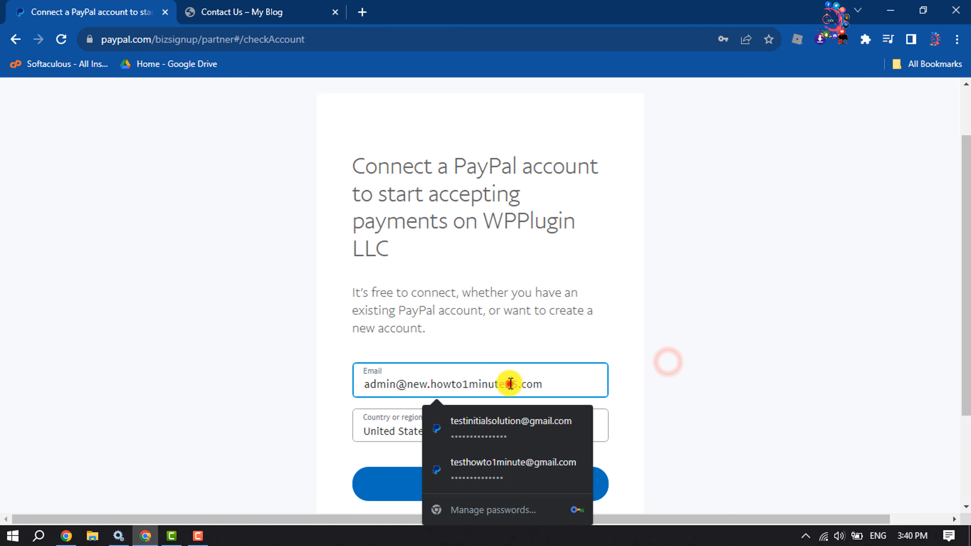
left_click(511, 462)
scroll(442, 439, "down", 2)
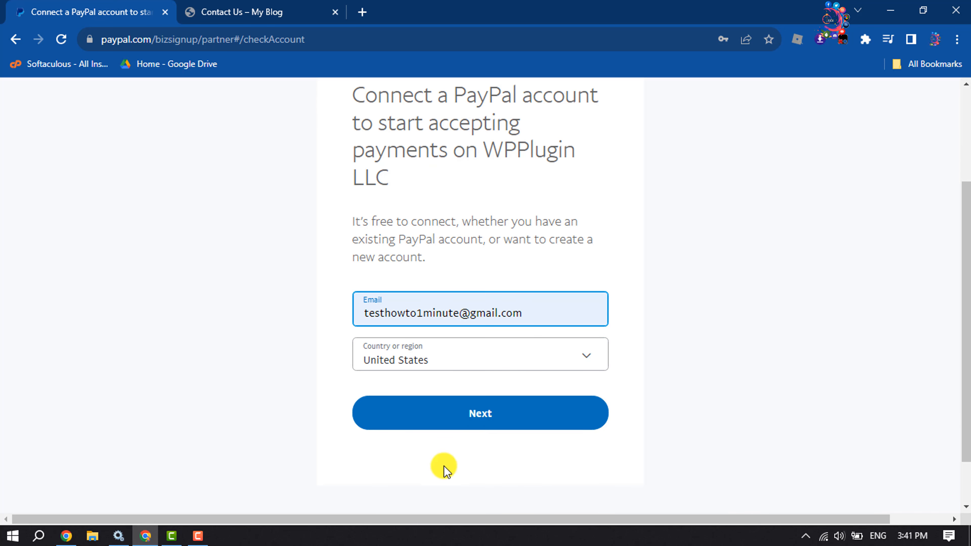
left_click(492, 414)
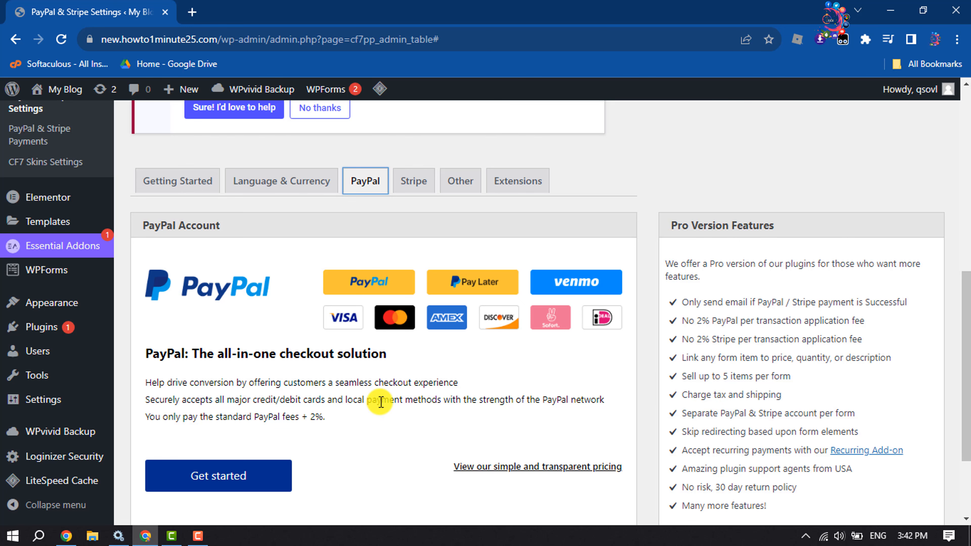
Examine the add-on's Other settings, including the optional PayPal Cancel URL and PayPal Return URL
left_click(462, 182)
scroll(465, 187, "down", 10)
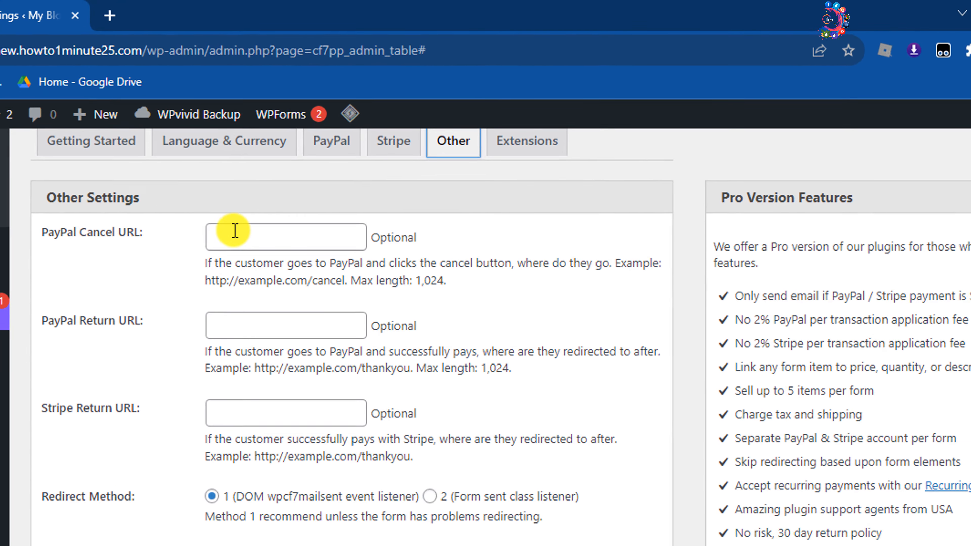
left_click(235, 230)
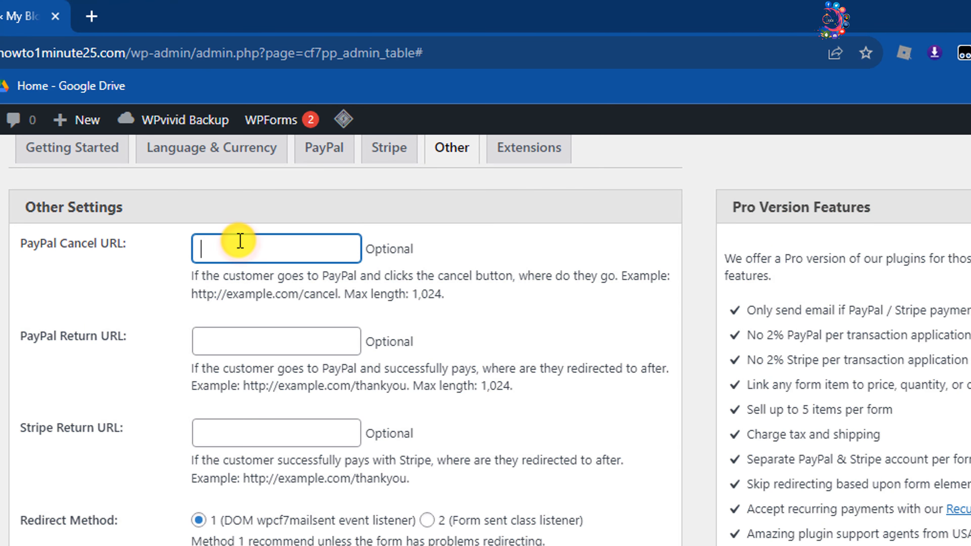
left_click(266, 339)
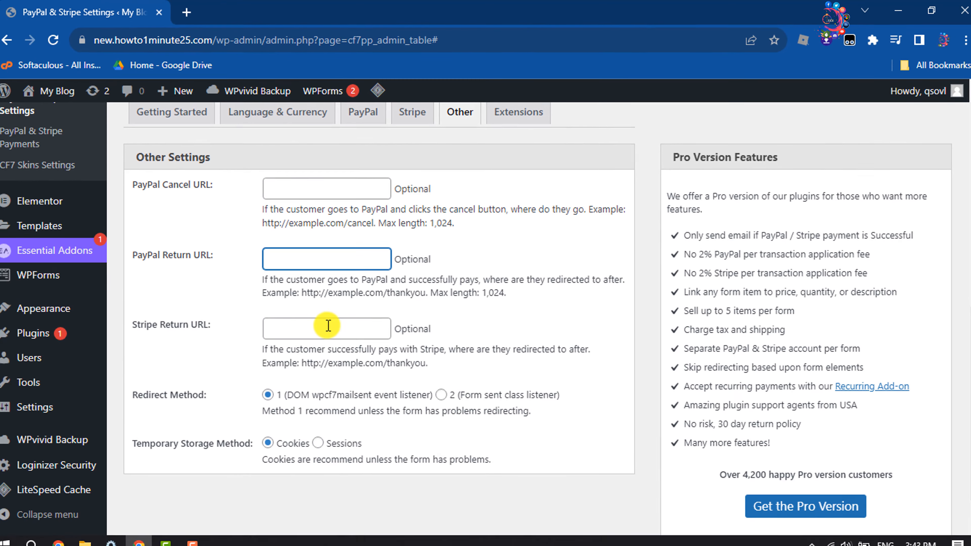
Open Contact form 1 for editing from the list of contact forms
scroll(331, 319, "up", 6)
scroll(334, 326, "up", 3)
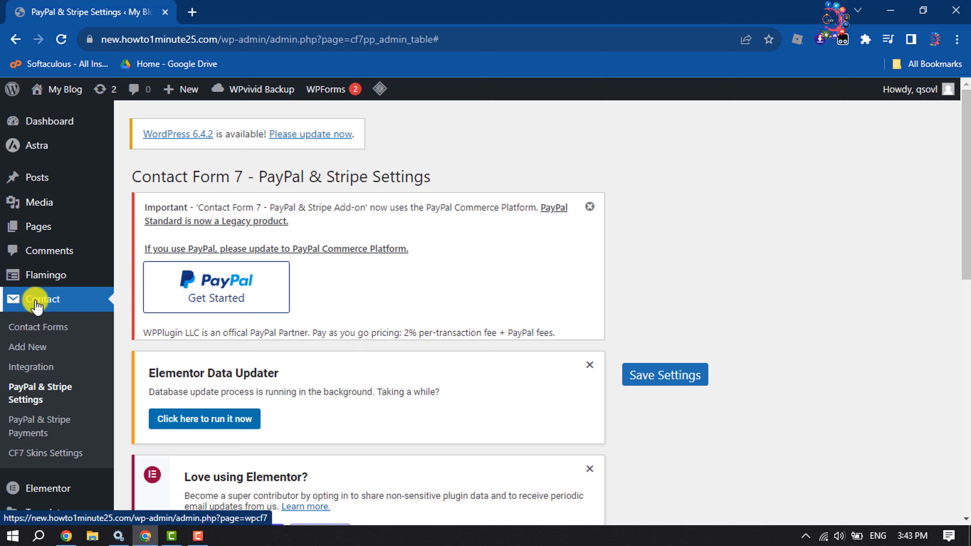
left_click(38, 330)
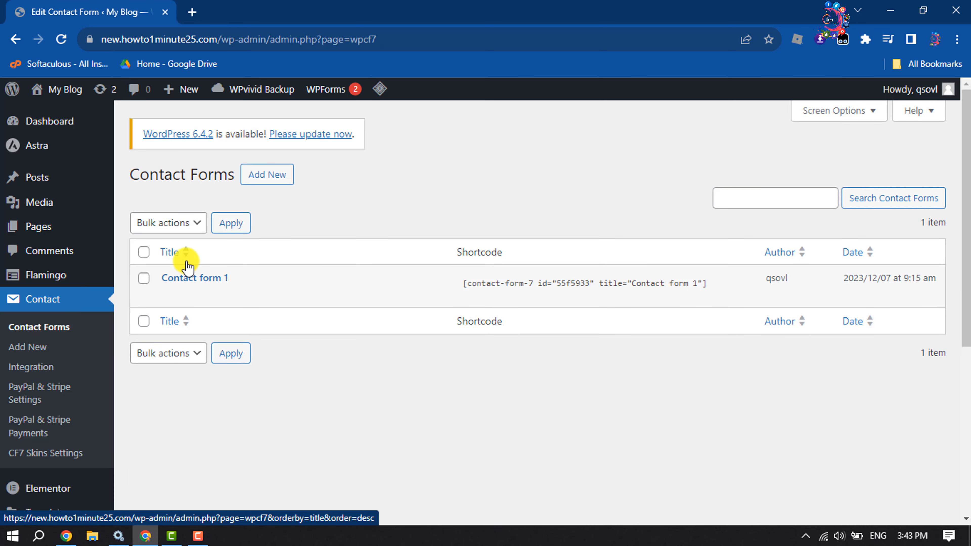
mouse_move(150, 280)
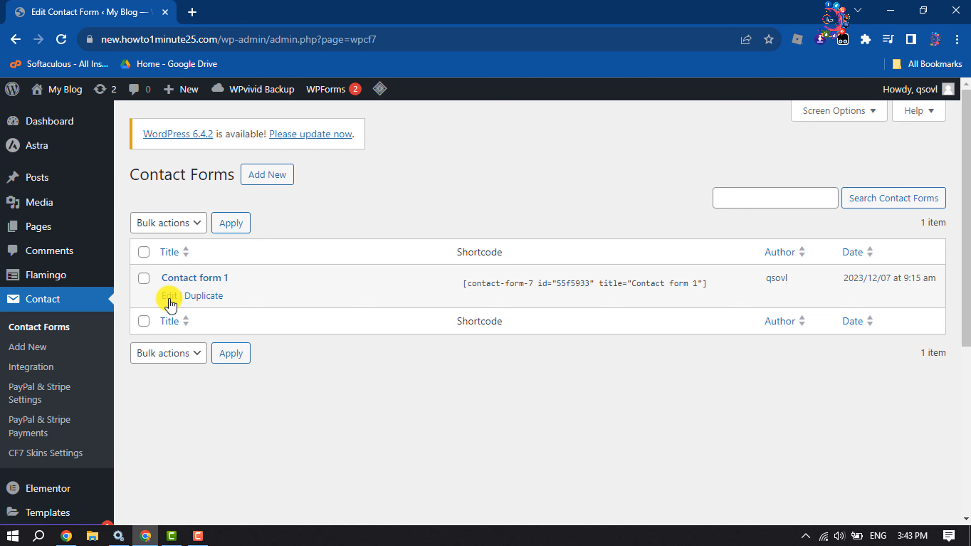
left_click(168, 296)
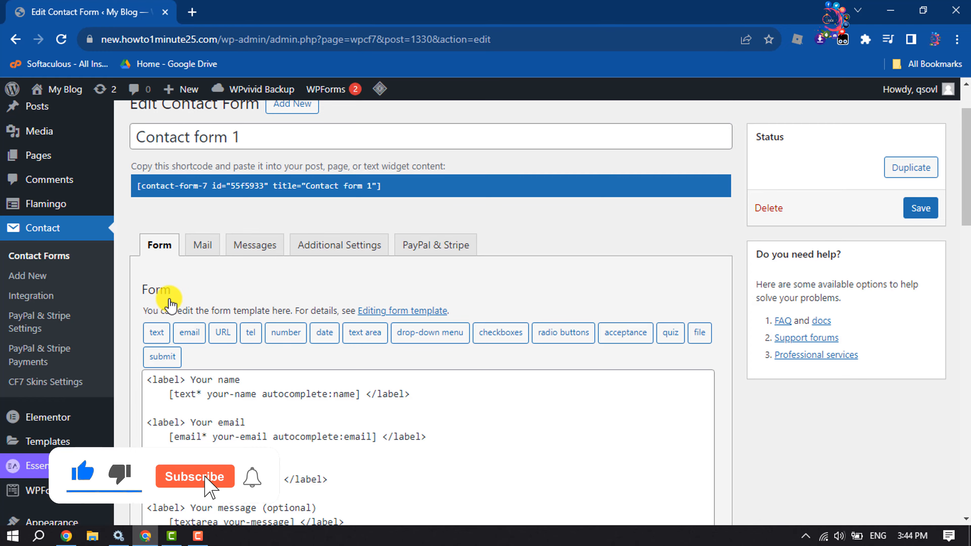
Enable PayPal on Contact form 1 in its PayPal & Stripe settings and save the form
scroll(169, 302, "down", 3)
scroll(187, 277, "up", 3)
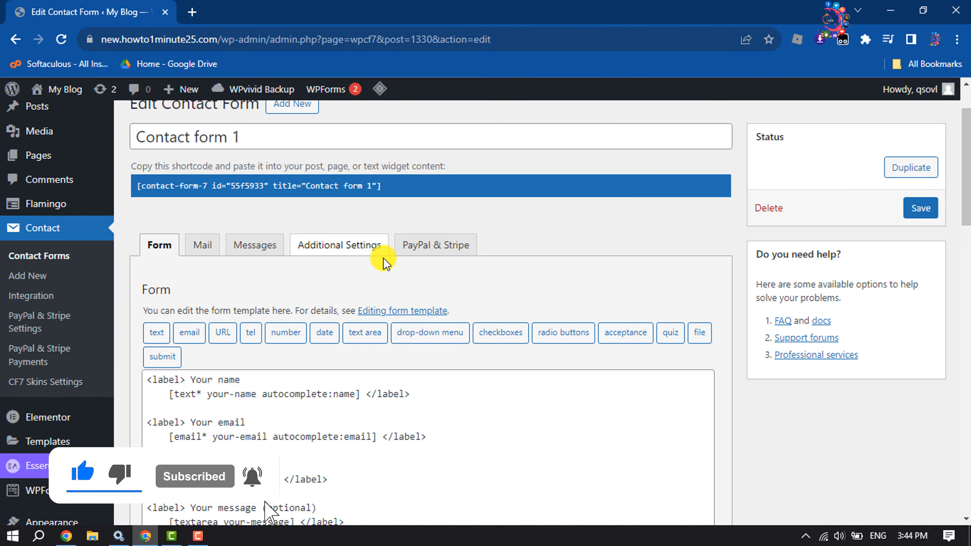
left_click(436, 248)
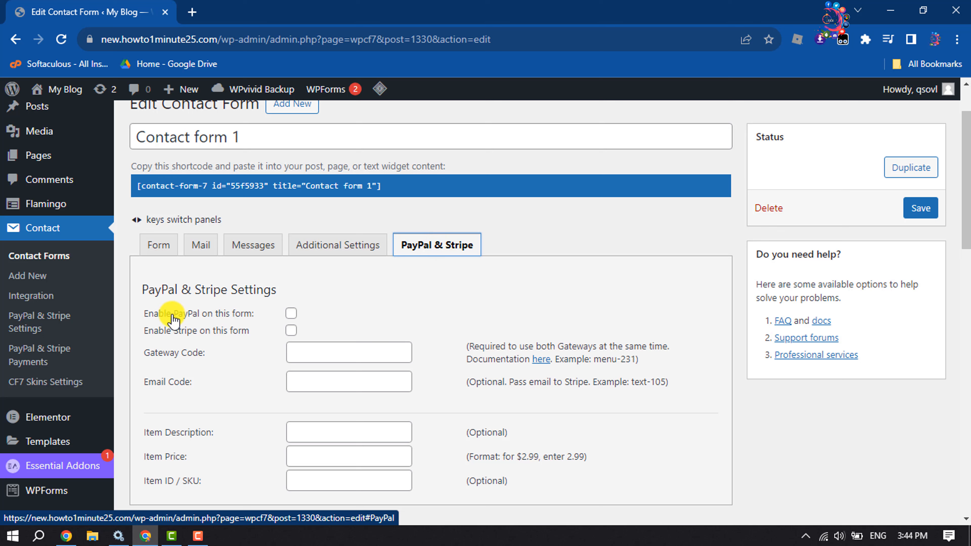
left_click(290, 313)
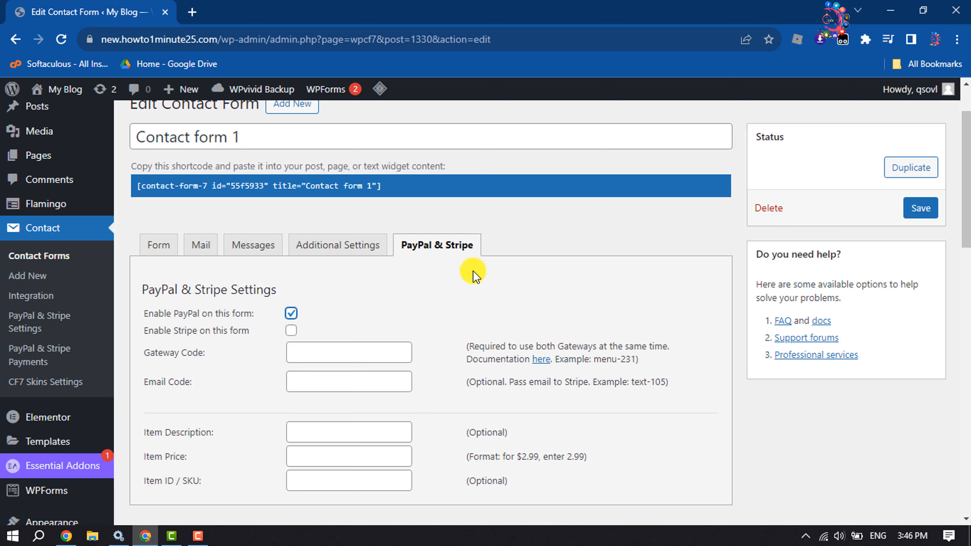
left_click(921, 208)
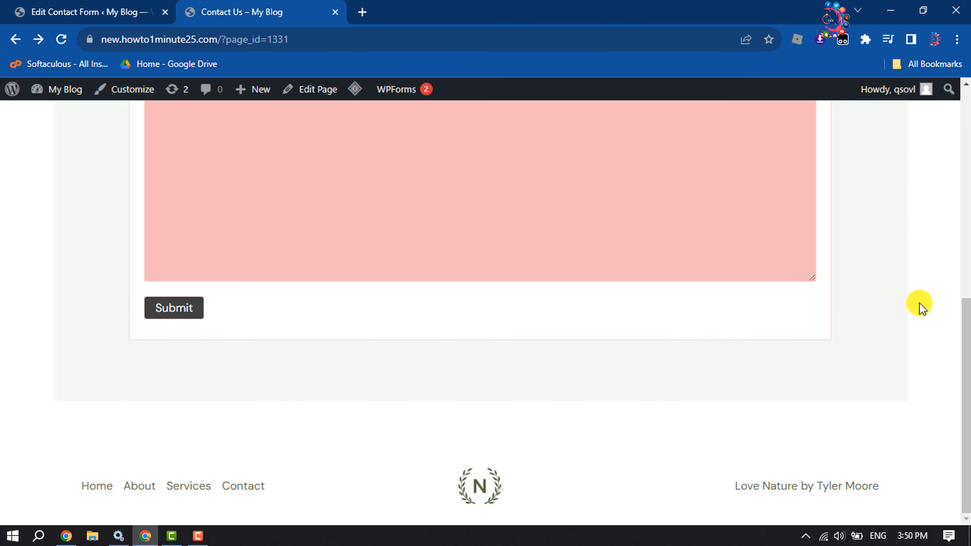
Check the fields and Submit button of the form on the published Contact Us page
scroll(370, 336, "up", 4)
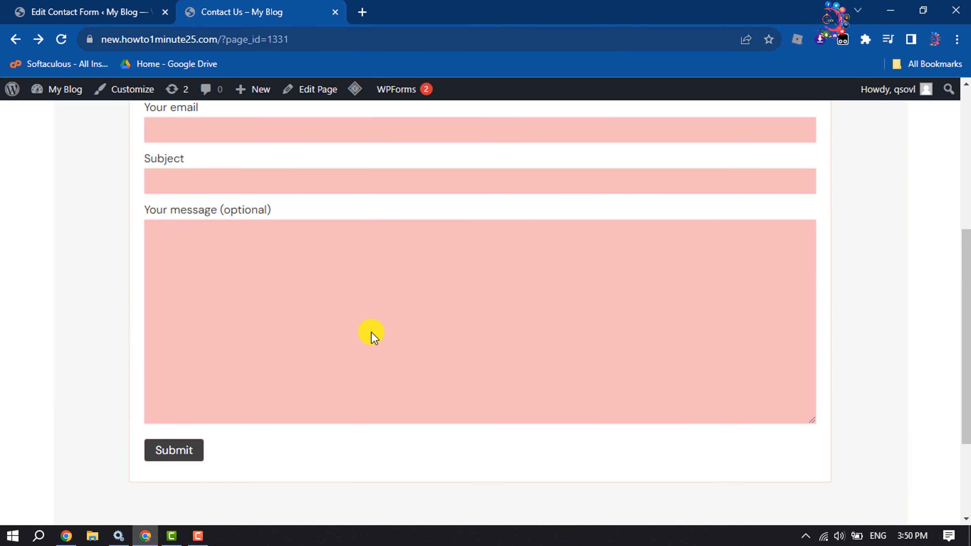
scroll(394, 325, "down", 2)
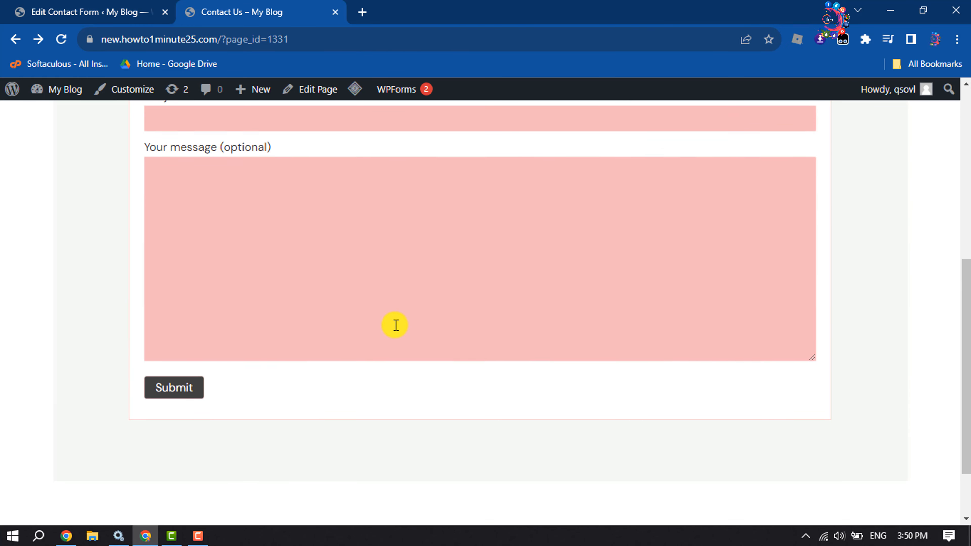
left_click(191, 374)
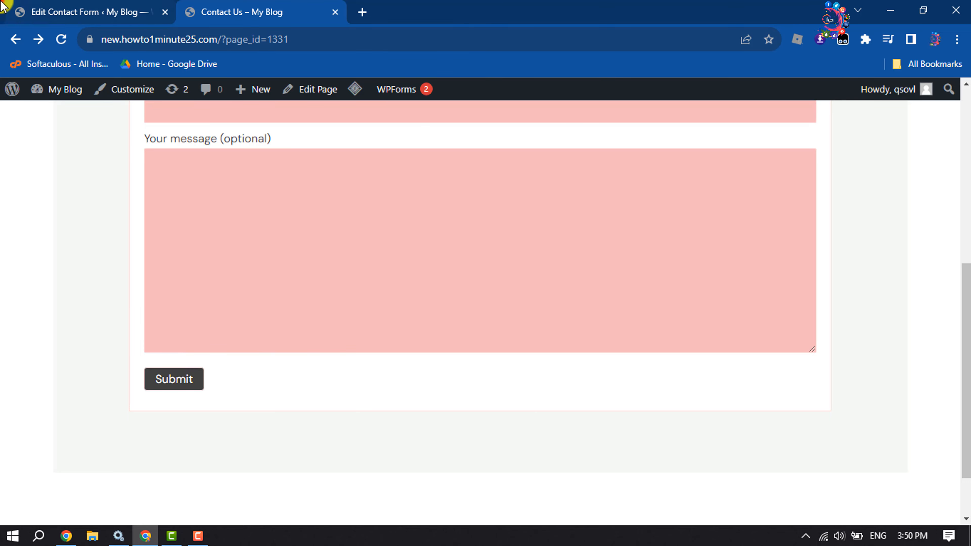
Add [select menu-222 "Pay with PayPal|paypal"] on its own line between the message field and the submit tag in Contact form 1's template
left_click(87, 12)
scroll(507, 446, "down", 10)
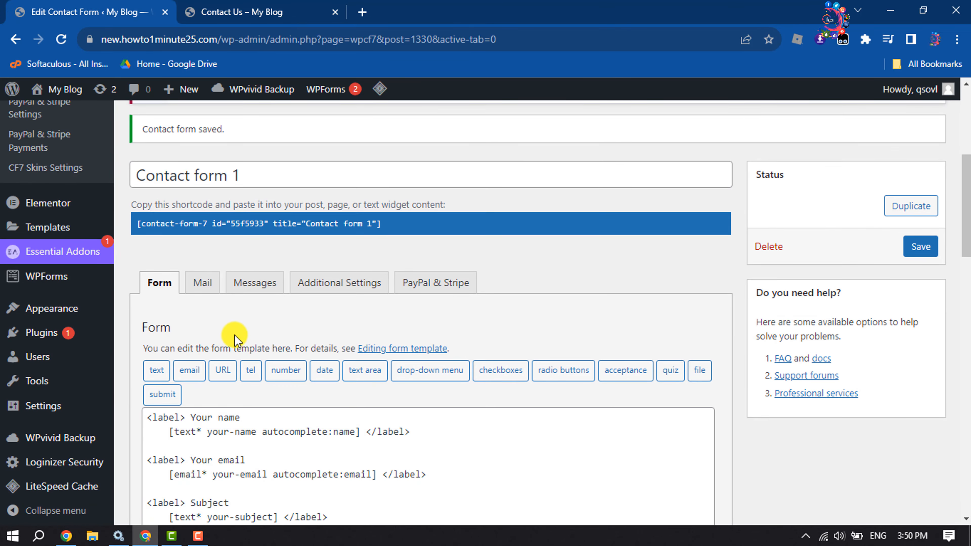
scroll(221, 392, "down", 4)
left_click(415, 416)
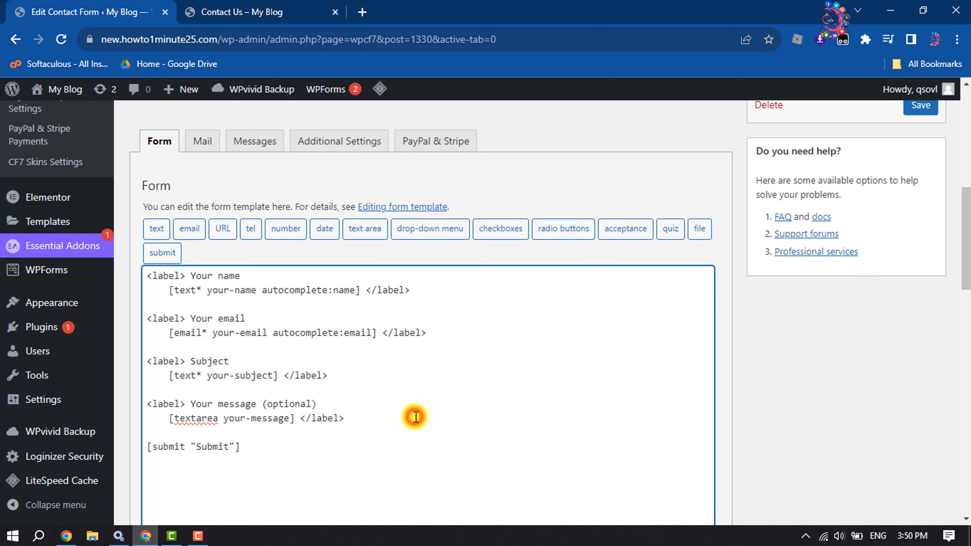
key("Return")
key("Return")
scroll(311, 377, "down", 2)
type("[select menu-222 \"Pay with PayPal|paypal\"]")
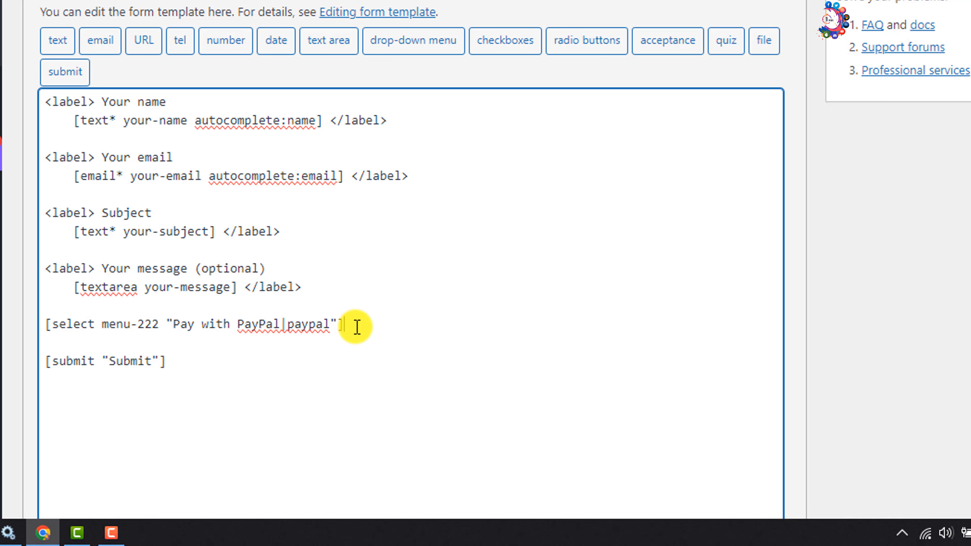
Review the added PayPal select tag in the template and save Contact form 1
left_click_drag(344, 324, 91, 325)
left_click(208, 328)
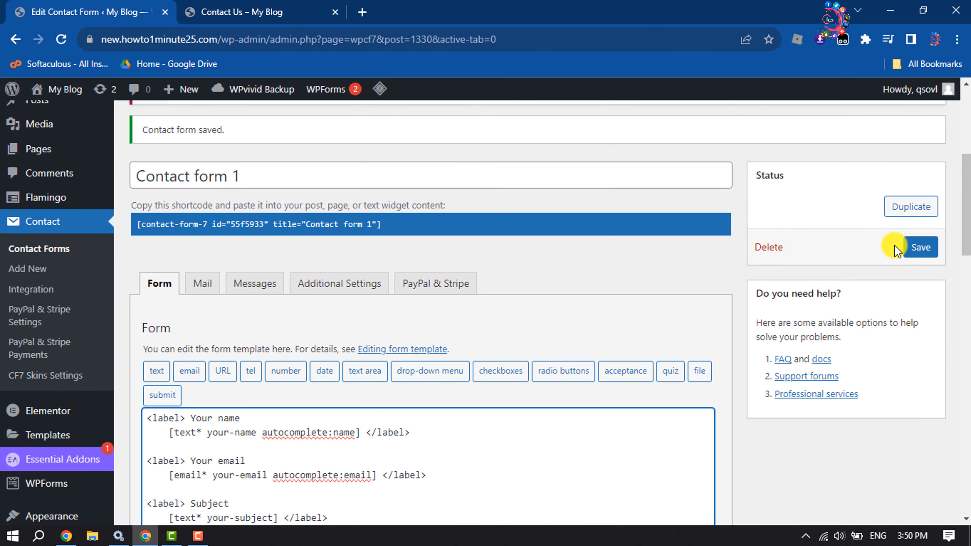
left_click(916, 244)
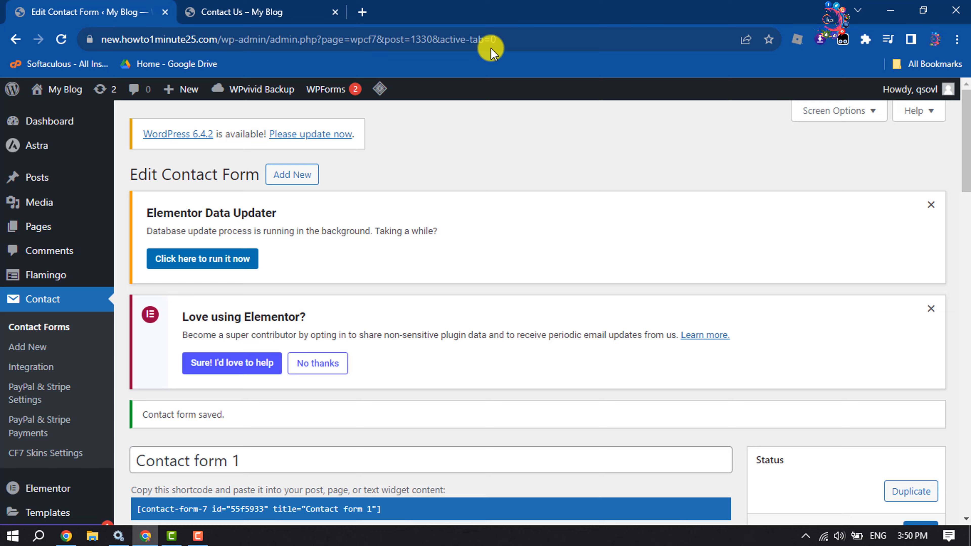
Reload the published Contact Us page and check the options of the payment drop-down above the Submit button
left_click(243, 9)
left_click(56, 39)
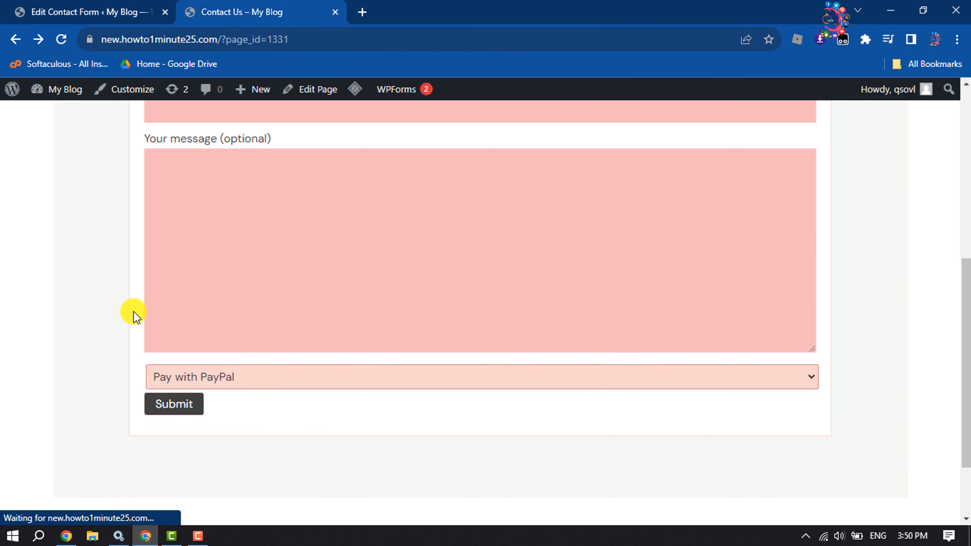
scroll(135, 314, "down", 2)
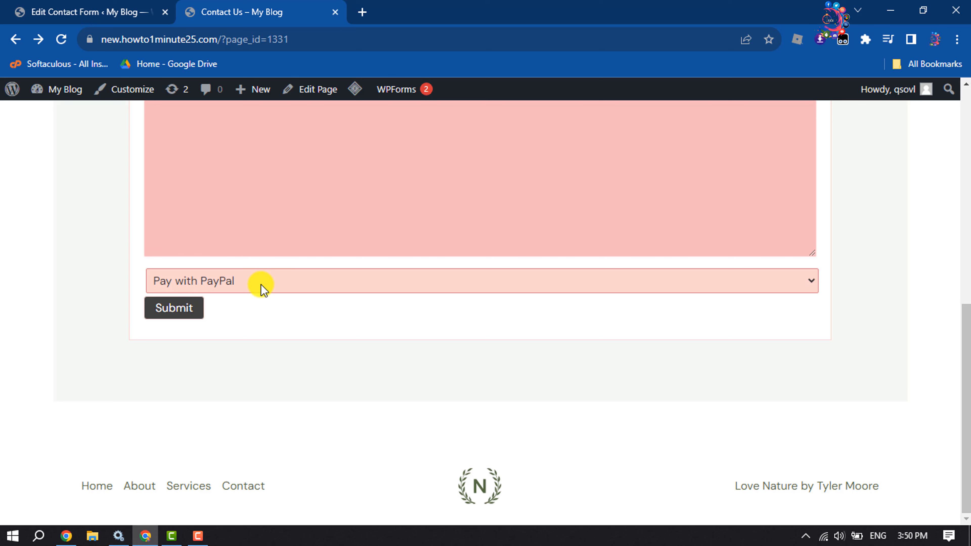
left_click(284, 283)
left_click(284, 284)
Fill in the name and email fields of the Contact Us form and set the subject to Test
scroll(299, 269, "up", 5)
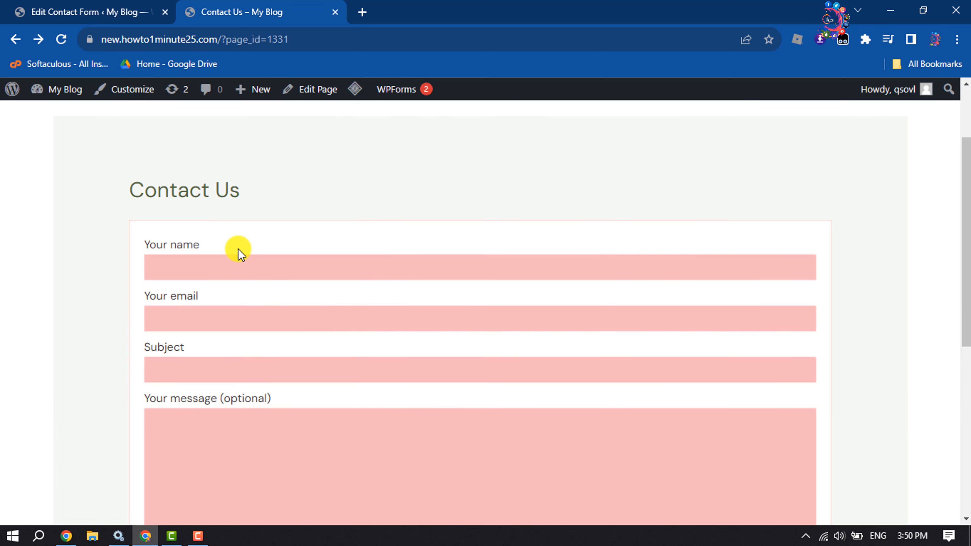
left_click(238, 264)
left_click(245, 304)
left_click(227, 319)
left_click(266, 356)
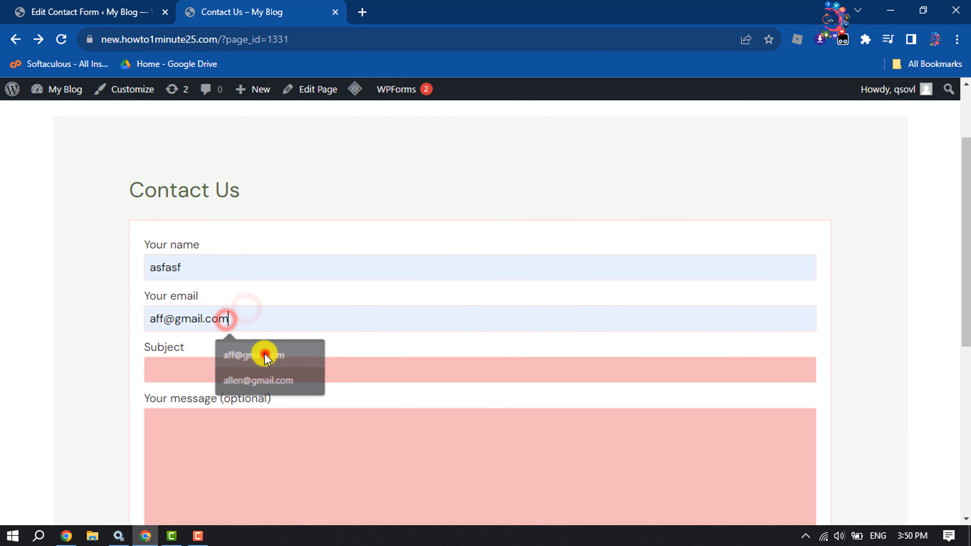
left_click(264, 361)
left_click(263, 408)
Enter asfsadfasdf as the message and submit the form with Pay with PayPal selected
scroll(266, 411, "down", 2)
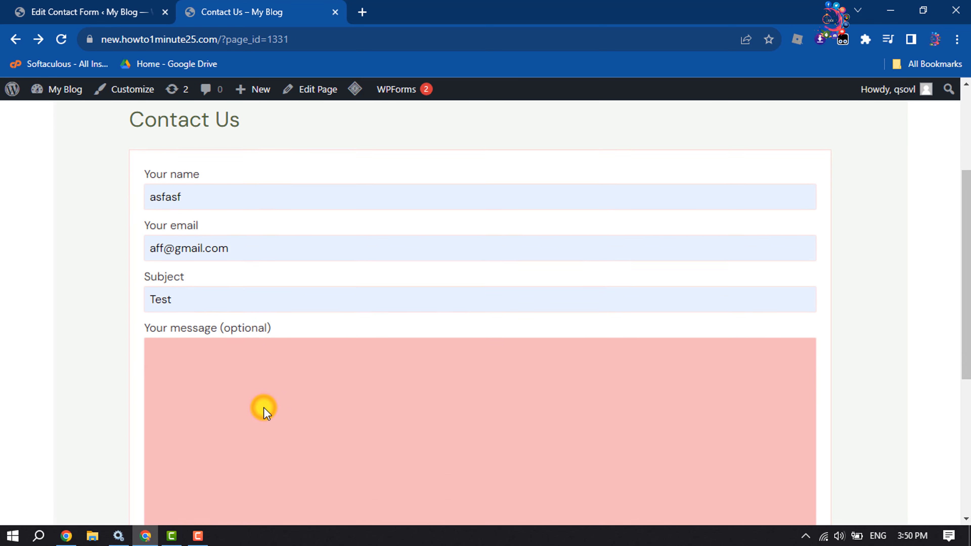
scroll(266, 414, "down", 2)
scroll(259, 318, "down", 2)
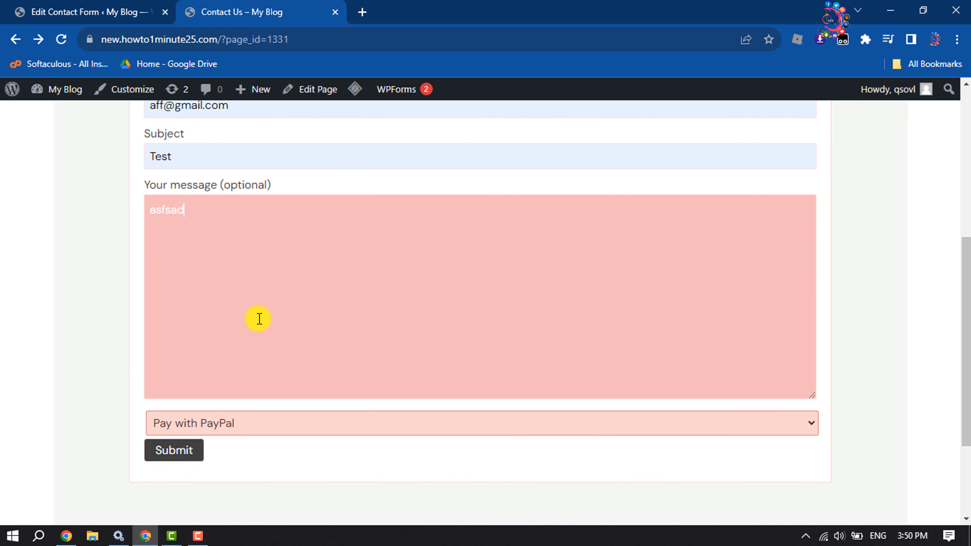
type("fasdf")
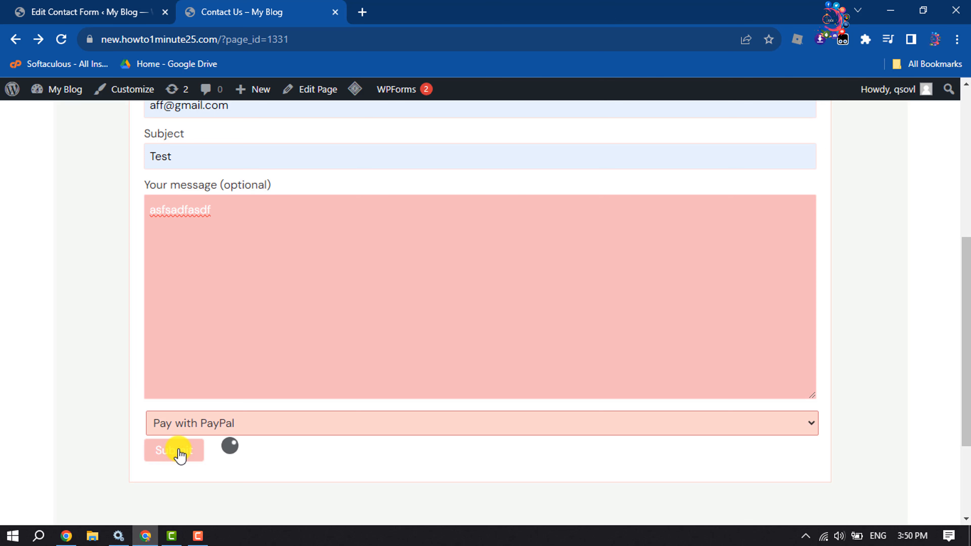
scroll(178, 451, "down", 2)
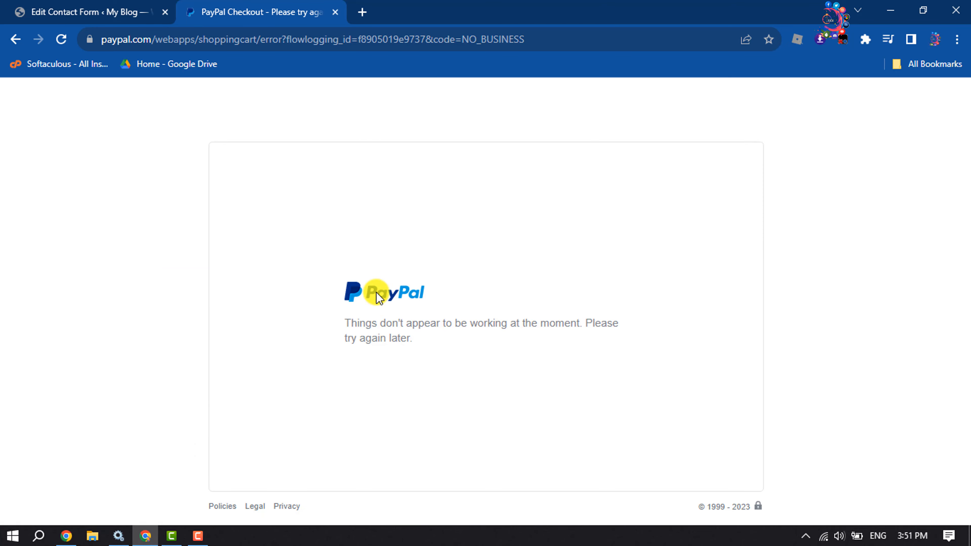
Read the message on the PayPal checkout page and return to the Contact form 1 editor
triple_click(386, 339)
left_click(413, 338)
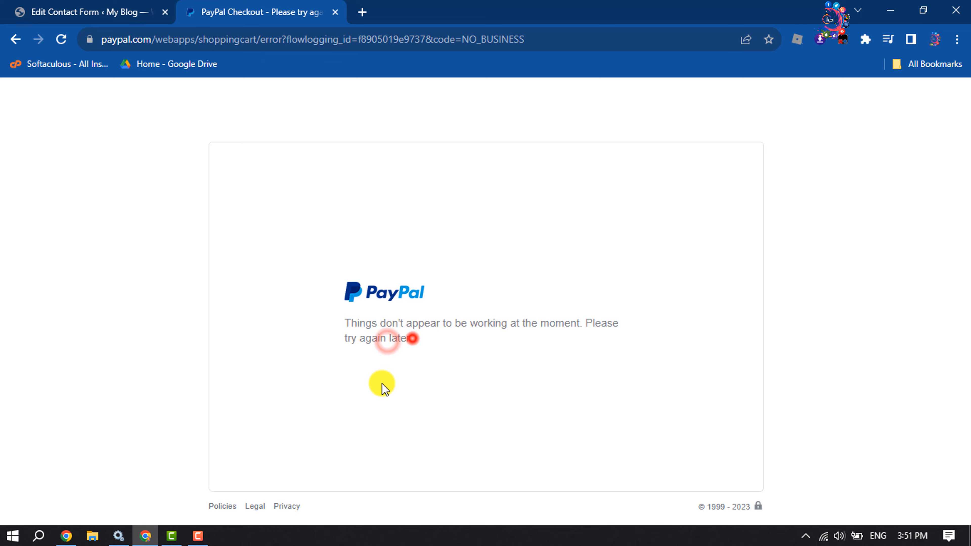
key("ctrl+shift+Tab")
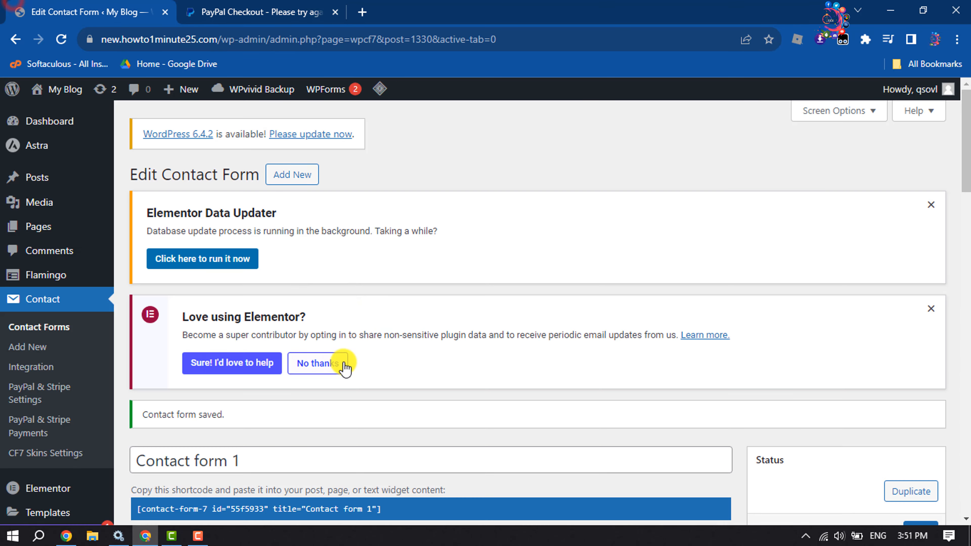
scroll(344, 368, "down", 8)
scroll(343, 362, "up", 4)
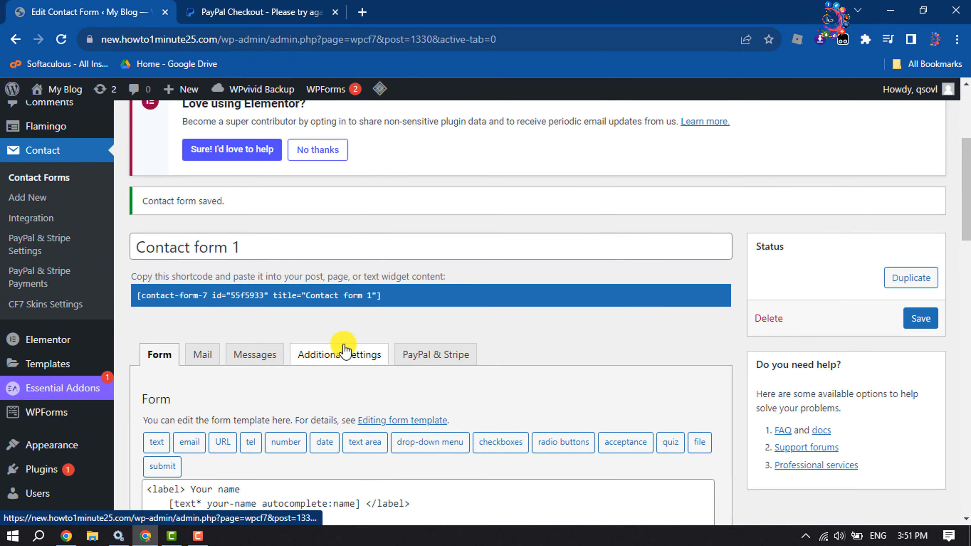